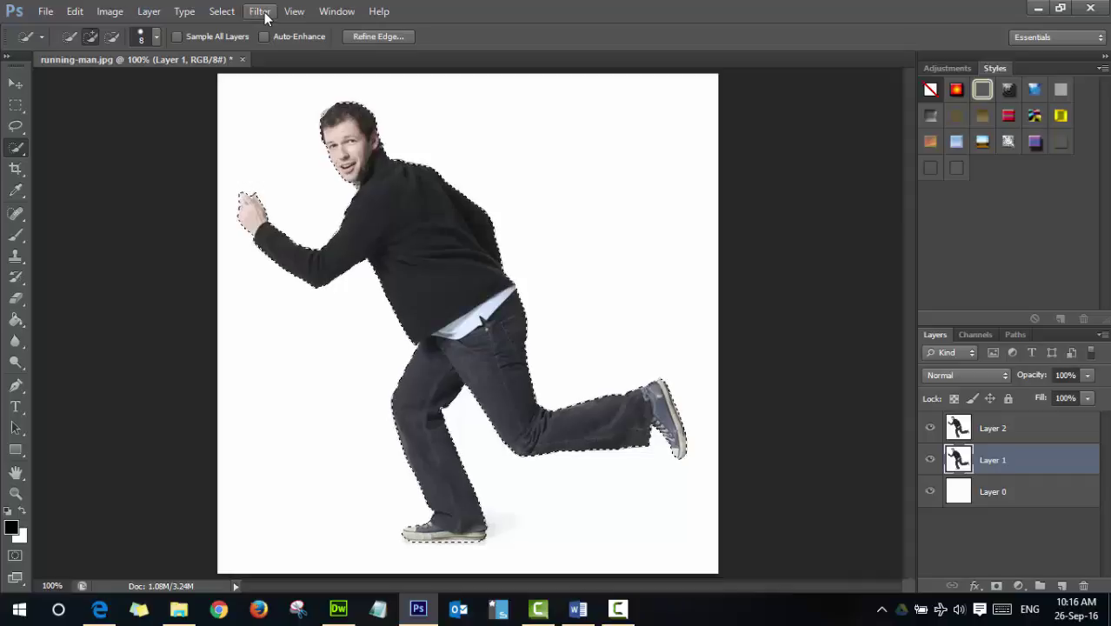
# - Open the Liquify filter on Layer 1 from the Filter menu
pyautogui.click(260, 11)
pyautogui.click(260, 12)
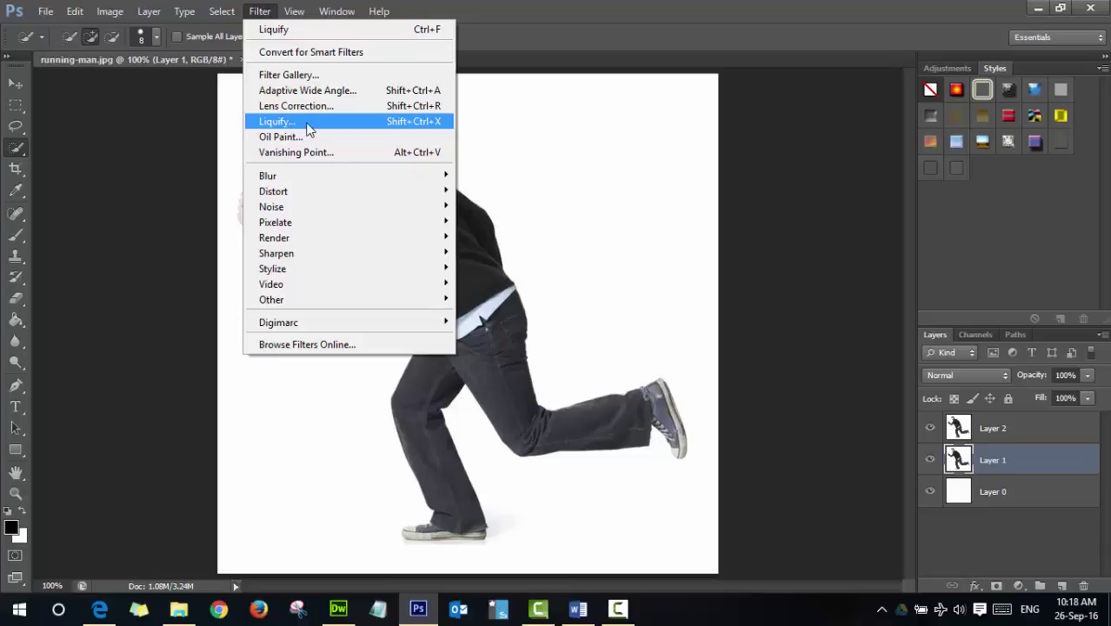
pyautogui.click(437, 126)
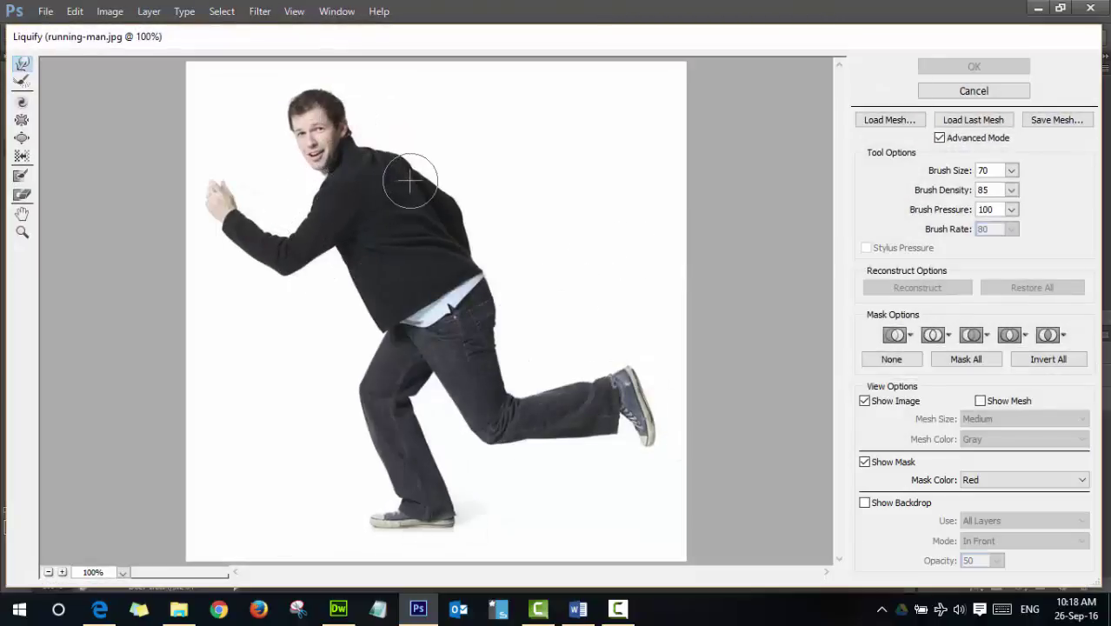
# - Set the Liquify warp brush size to 100 with the bracket keys
pyautogui.press(']')
pyautogui.press(']')
pyautogui.press(']')
pyautogui.press(']')
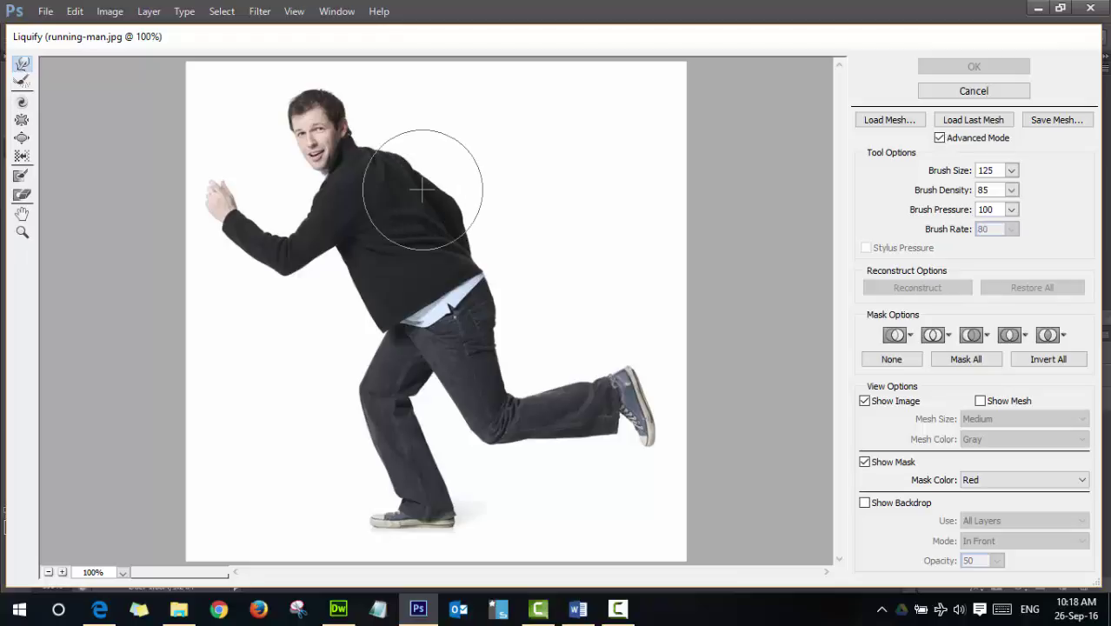
pyautogui.press('[')
pyautogui.press('[')
pyautogui.press(']')
pyautogui.press(']')
pyautogui.press(']')
pyautogui.press(']')
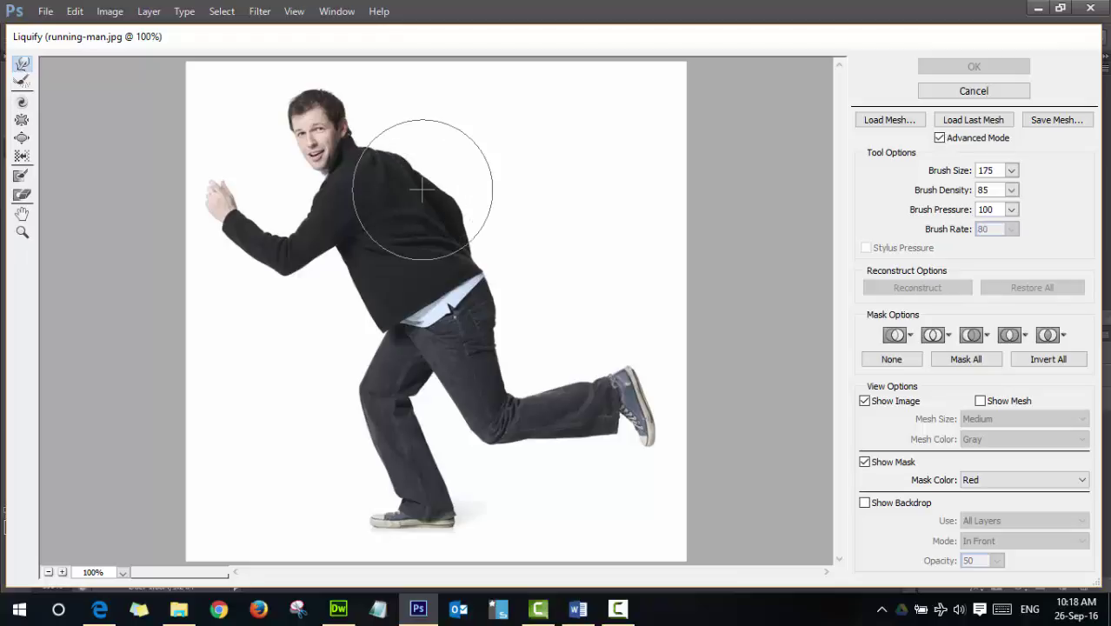
pyautogui.press('[')
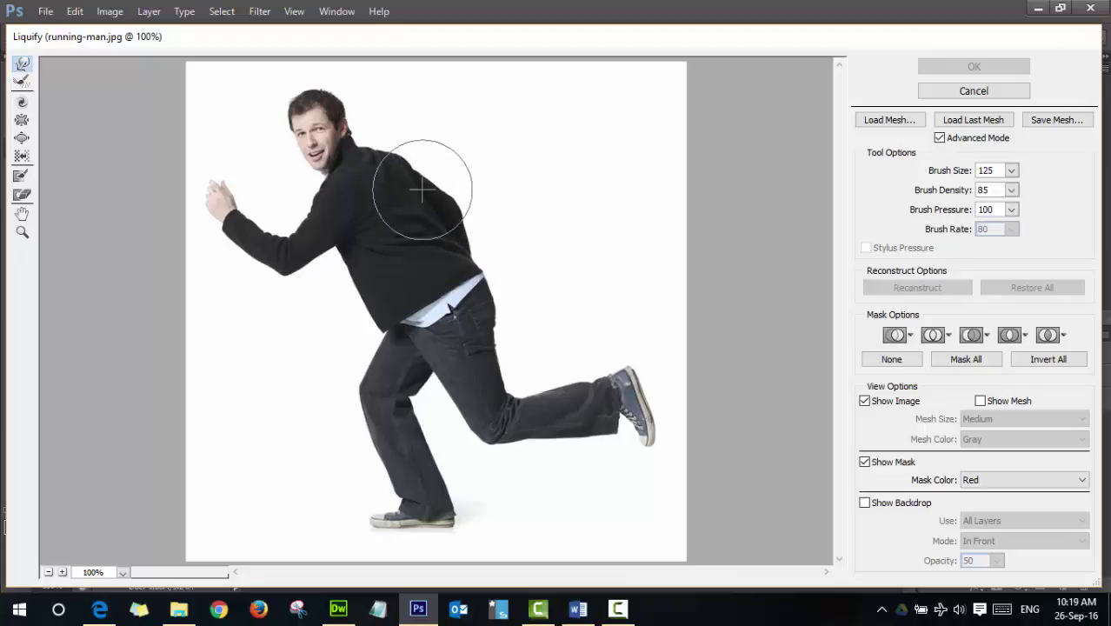
pyautogui.press('[')
pyautogui.press('[')
pyautogui.press('[')
pyautogui.press('[')
pyautogui.press('[')
pyautogui.press('[')
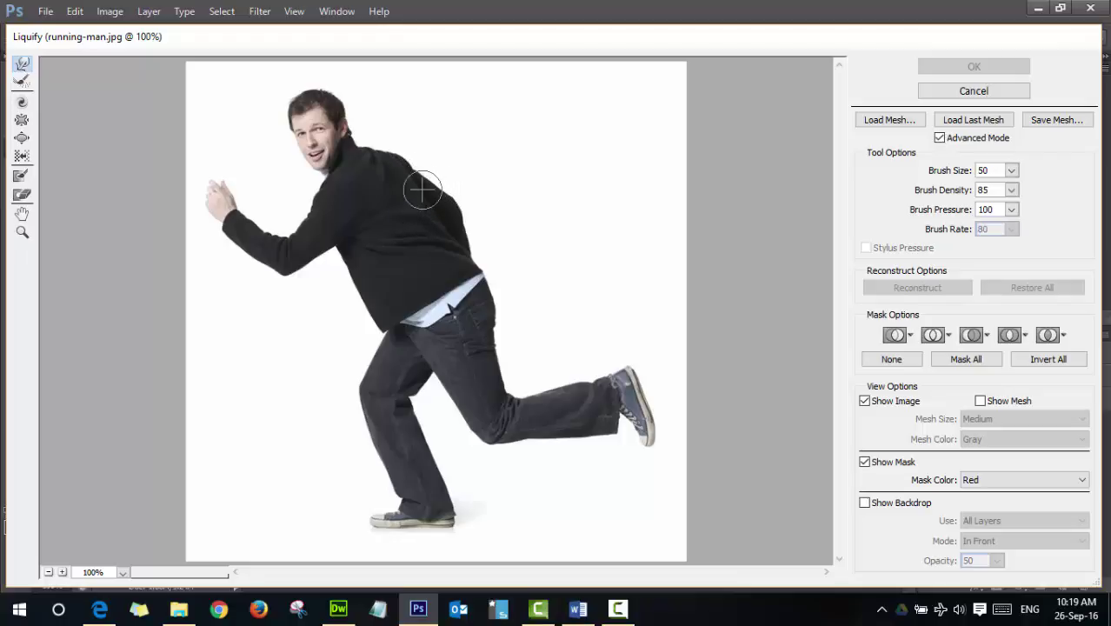
pyautogui.press(']')
pyautogui.press(']')
pyautogui.press(']')
pyautogui.press(']')
pyautogui.press(']')
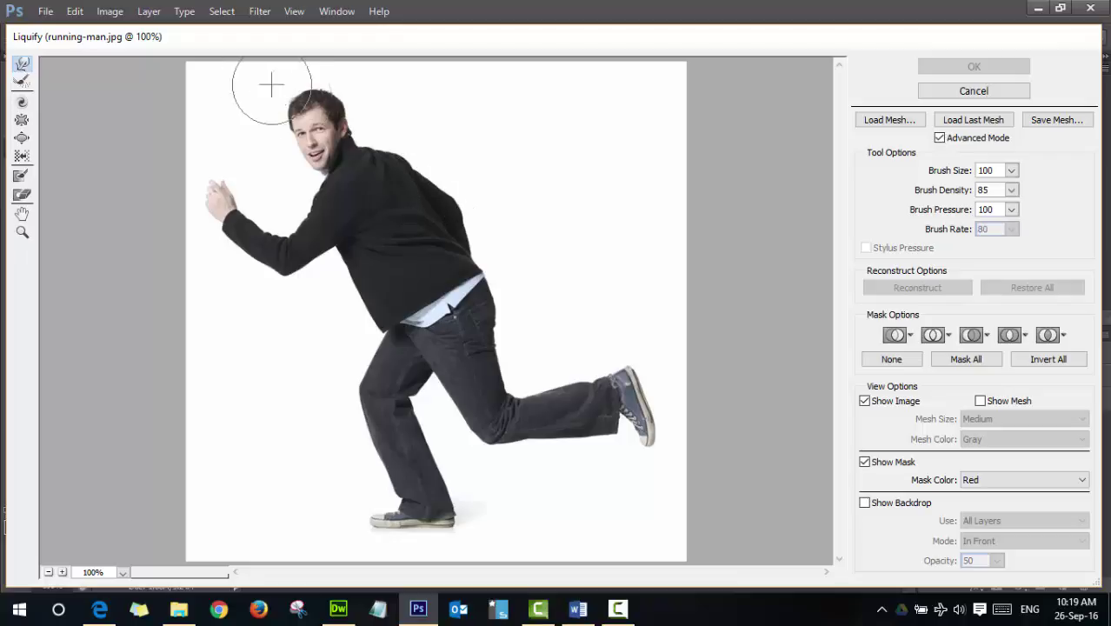
# - Forward-warp the head, jacket and jeans into a big rightward bulge, undoing one stroke, and apply
pyautogui.moveTo(317, 105)
pyautogui.mouseDown()
pyautogui.moveTo(346, 145)
pyautogui.moveTo(409, 94)
pyautogui.moveTo(360, 161)
pyautogui.moveTo(454, 142)
pyautogui.mouseUp()
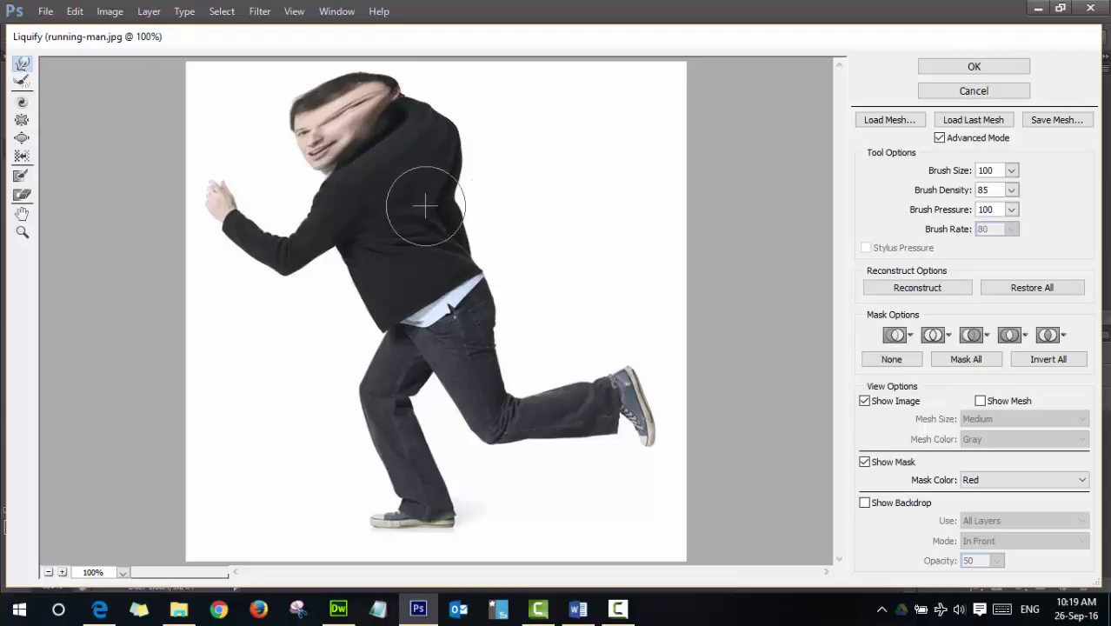
pyautogui.moveTo(427, 198)
pyautogui.mouseDown()
pyautogui.moveTo(437, 230)
pyautogui.moveTo(516, 198)
pyautogui.moveTo(520, 245)
pyautogui.mouseUp()
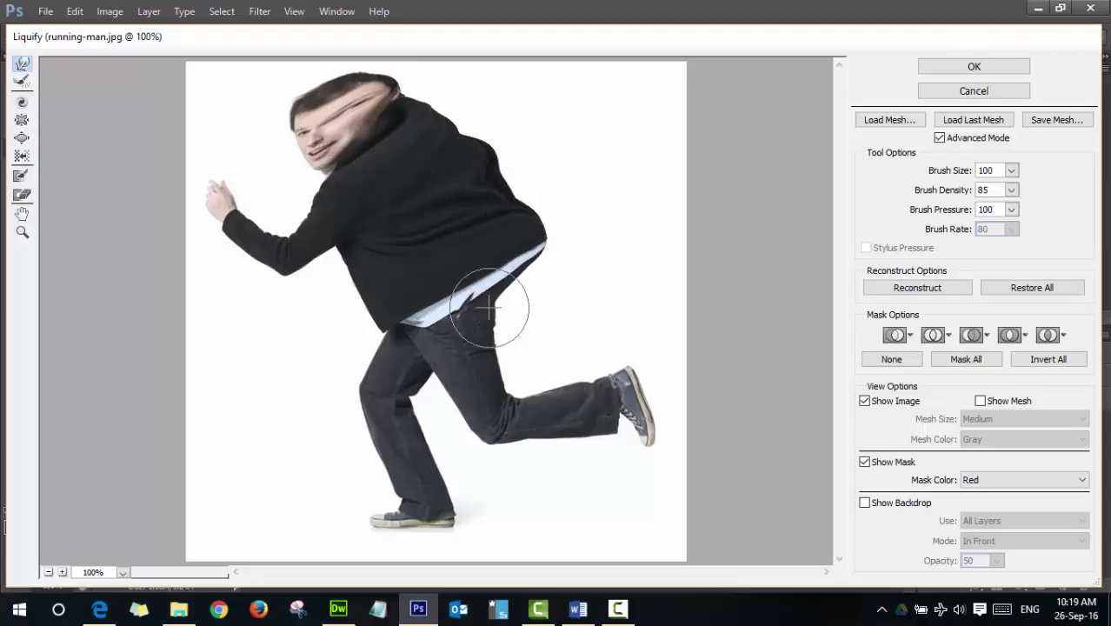
pyautogui.moveTo(496, 311); pyautogui.dragTo(578, 265)
pyautogui.moveTo(496, 343)
pyautogui.mouseDown()
pyautogui.moveTo(519, 371)
pyautogui.moveTo(570, 340)
pyautogui.moveTo(541, 385)
pyautogui.moveTo(602, 329)
pyautogui.moveTo(575, 306)
pyautogui.moveTo(576, 364)
pyautogui.moveTo(620, 354)
pyautogui.moveTo(633, 398)
pyautogui.moveTo(649, 397)
pyautogui.moveTo(613, 316)
pyautogui.moveTo(541, 243)
pyautogui.moveTo(488, 163)
pyautogui.moveTo(479, 109)
pyautogui.moveTo(441, 92)
pyautogui.moveTo(404, 103)
pyautogui.moveTo(387, 87)
pyautogui.moveTo(320, 97)
pyautogui.mouseUp()
pyautogui.hotkey('ctrl', 'z')
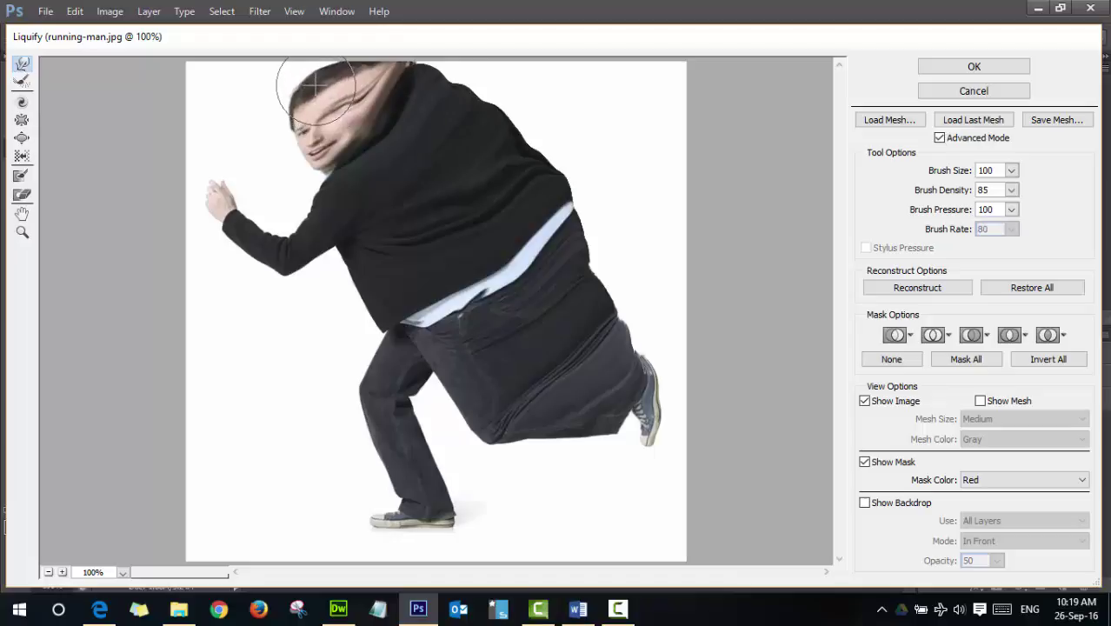
pyautogui.moveTo(592, 266)
pyautogui.mouseDown()
pyautogui.moveTo(595, 302)
pyautogui.moveTo(620, 315)
pyautogui.moveTo(620, 347)
pyautogui.moveTo(632, 353)
pyautogui.mouseUp()
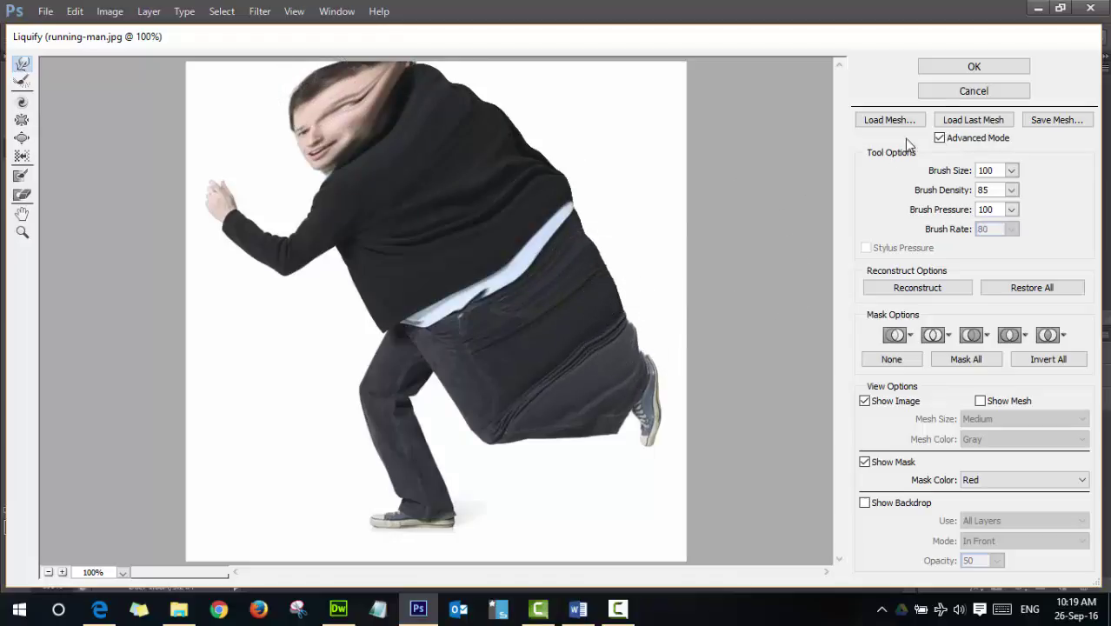
pyautogui.click(974, 66)
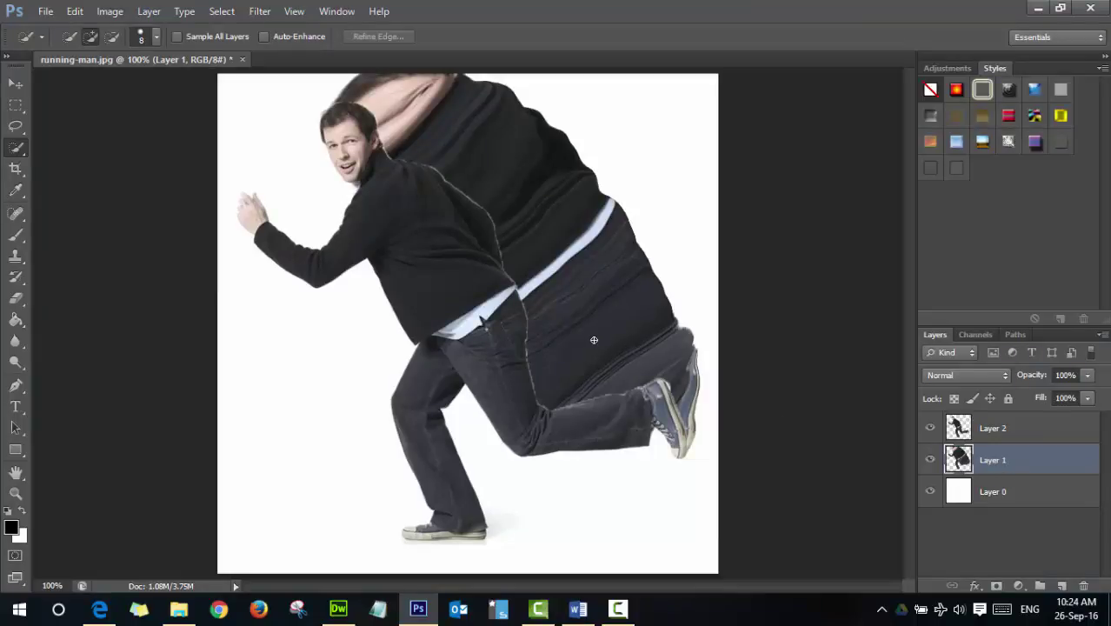
pyautogui.click(261, 13)
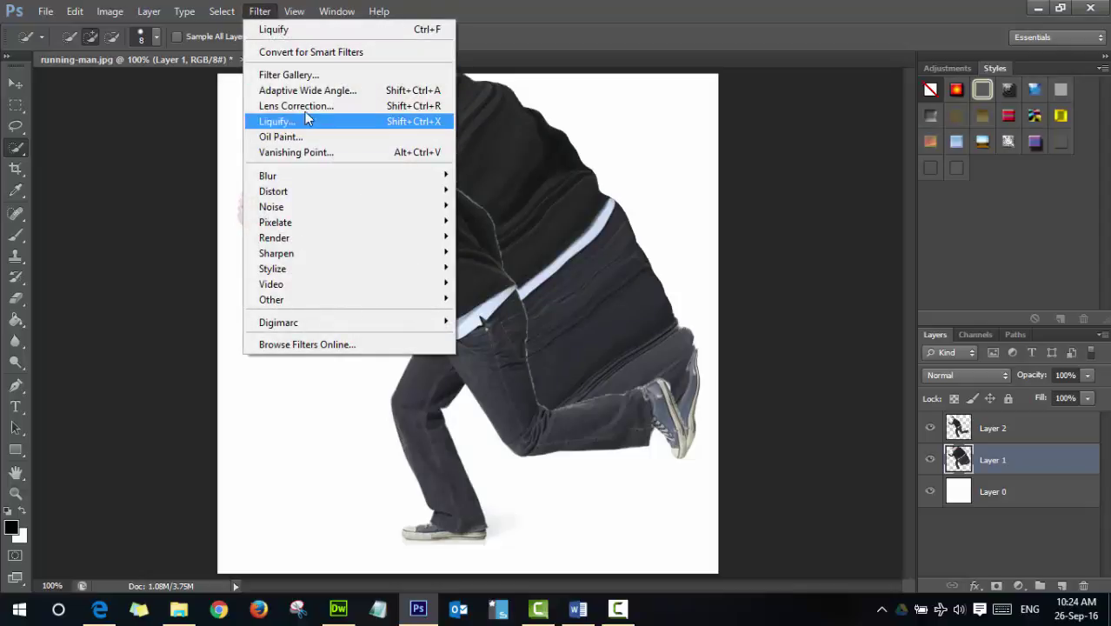
pyautogui.click(588, 7)
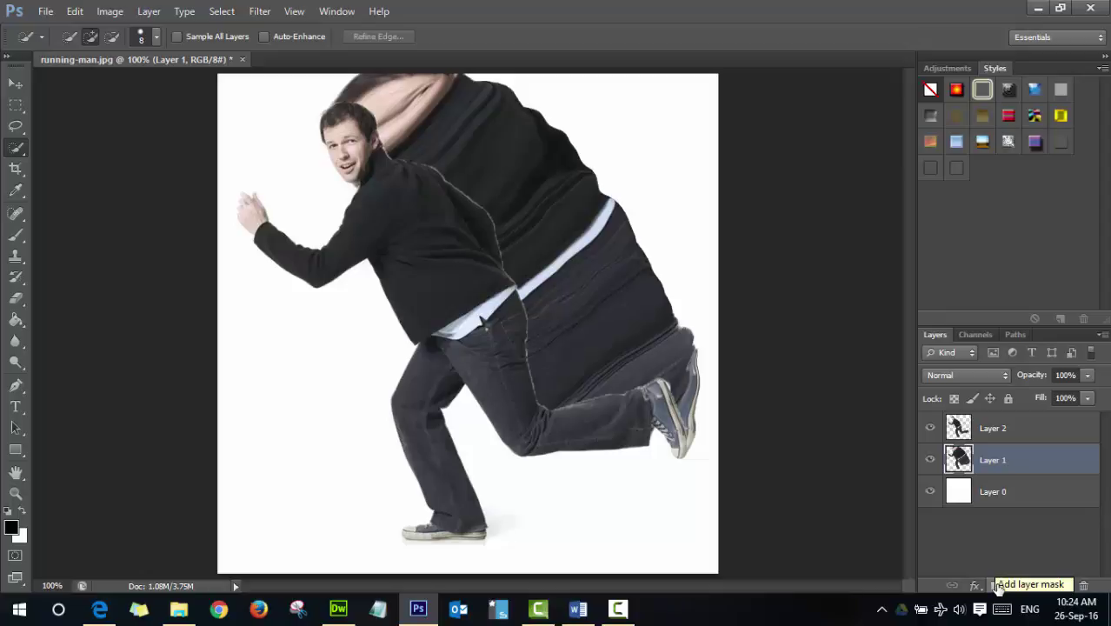
# - Add a white layer mask to Layer 1 and choose the Paint Bucket Tool
pyautogui.click(997, 587)
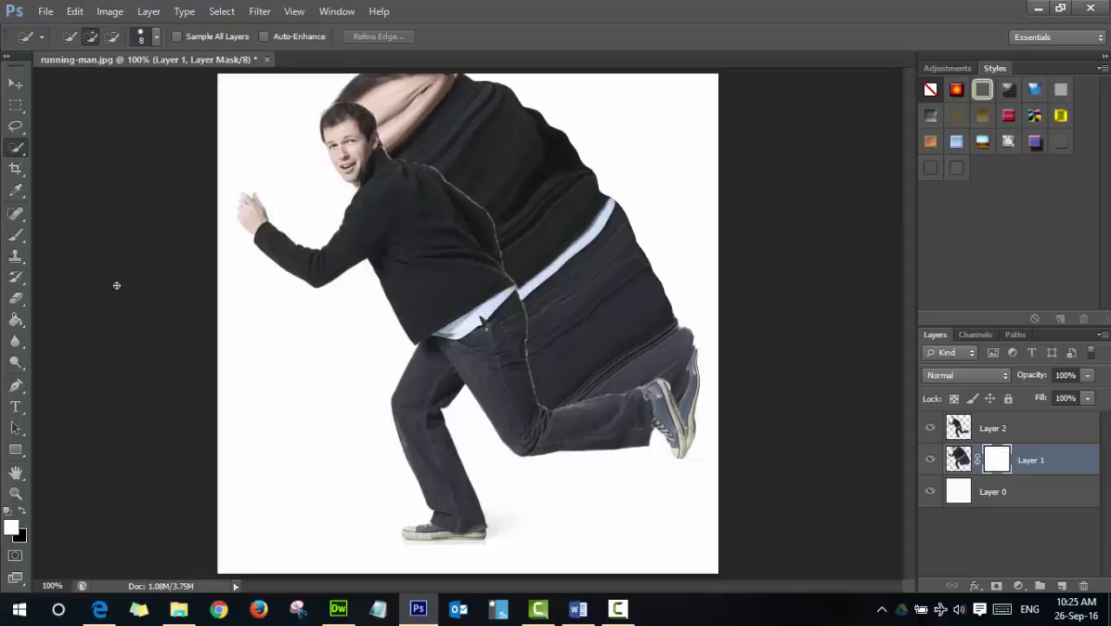
pyautogui.click(19, 320)
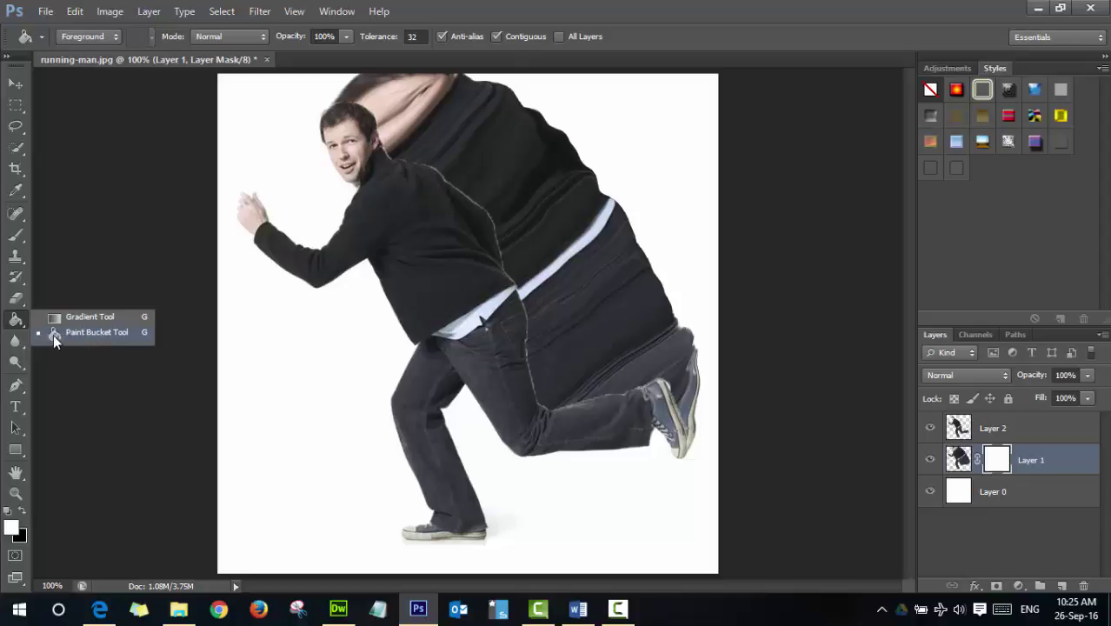
# - Keep the Paint Bucket Tool and set black foreground over white background
pyautogui.click(81, 333)
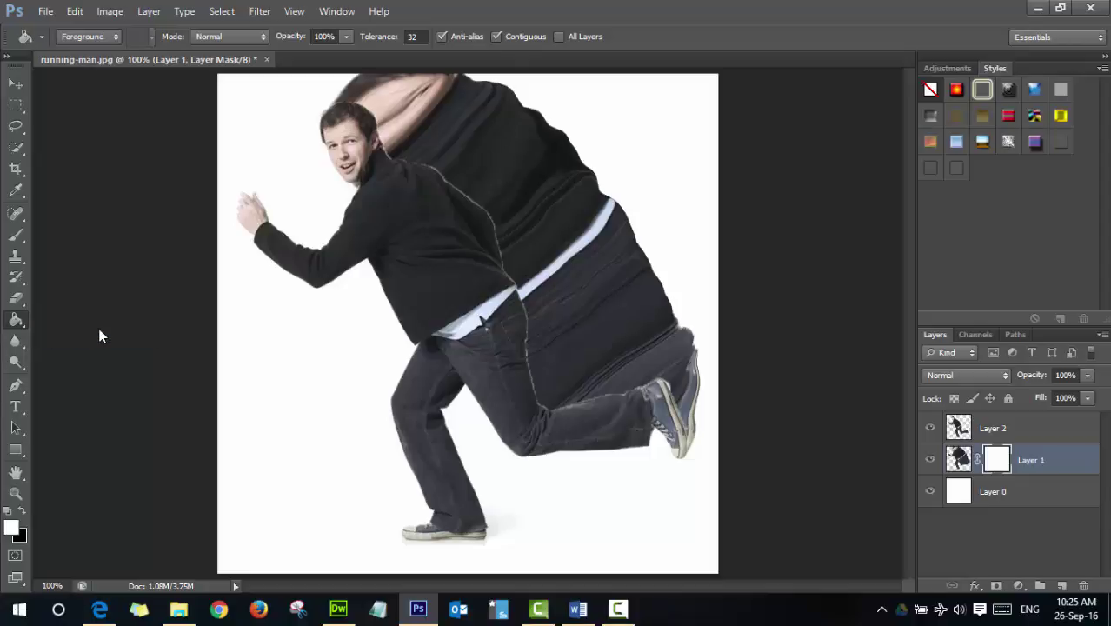
pyautogui.click(21, 510)
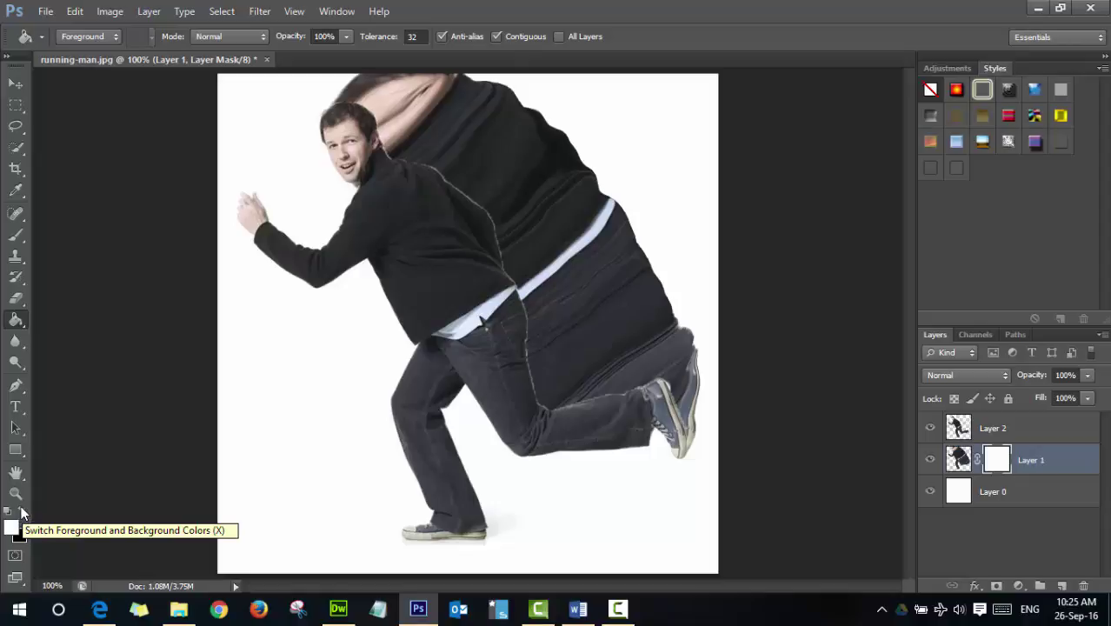
pyautogui.click(21, 512)
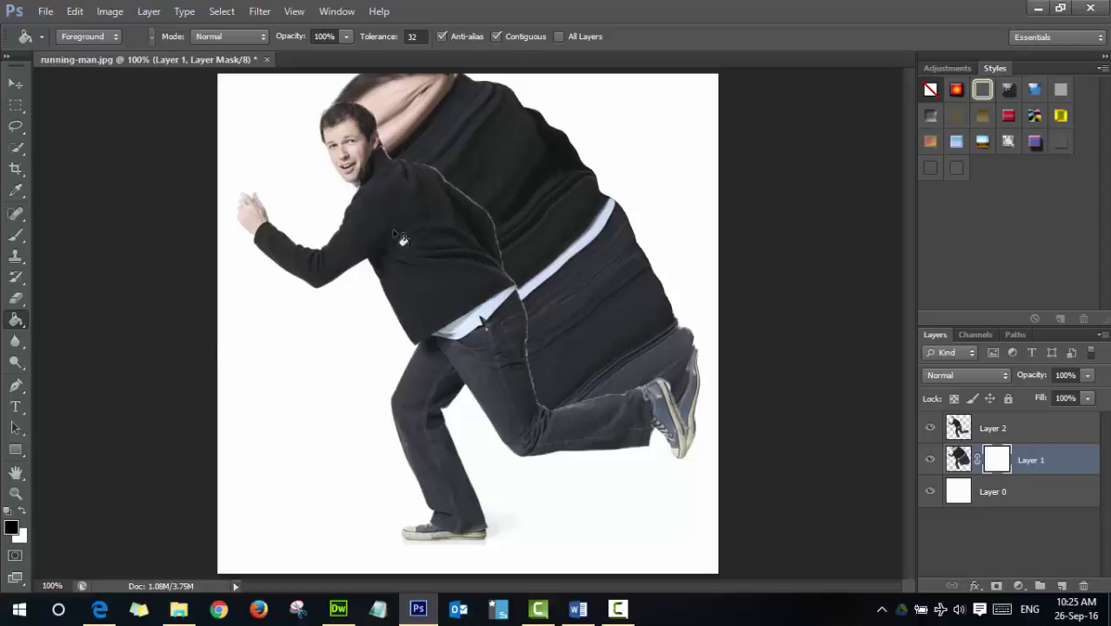
# - Paint-bucket Layer 1's mask black, hiding the warped bulge behind the man
pyautogui.click(540, 176)
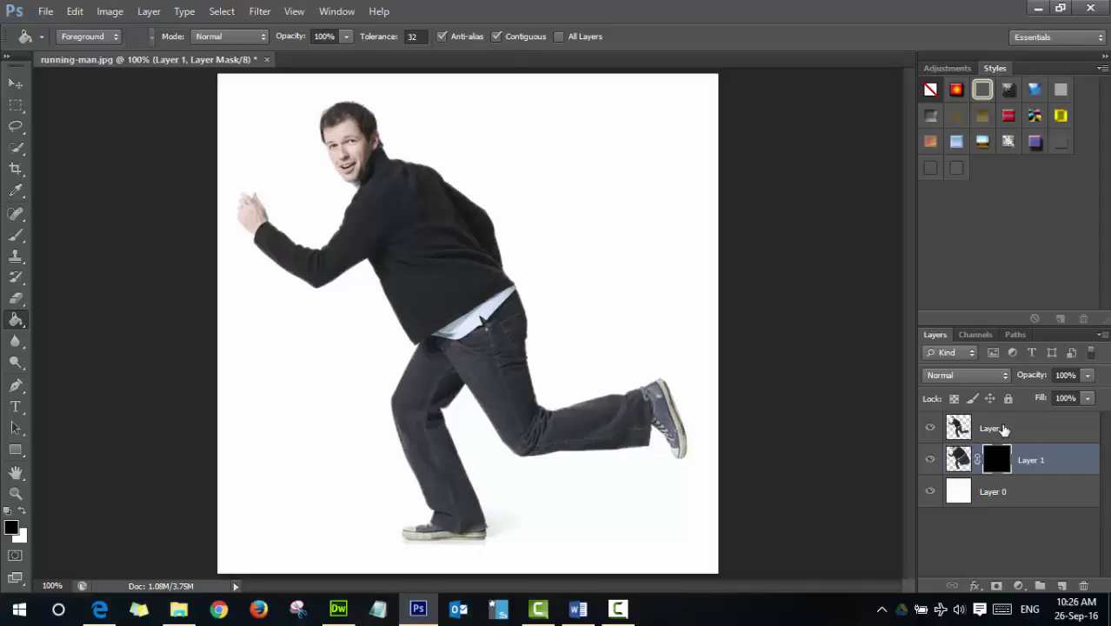
# - Select Layer 2, add a white layer mask, and leave Layer 2's mask targeted
pyautogui.click(1004, 429)
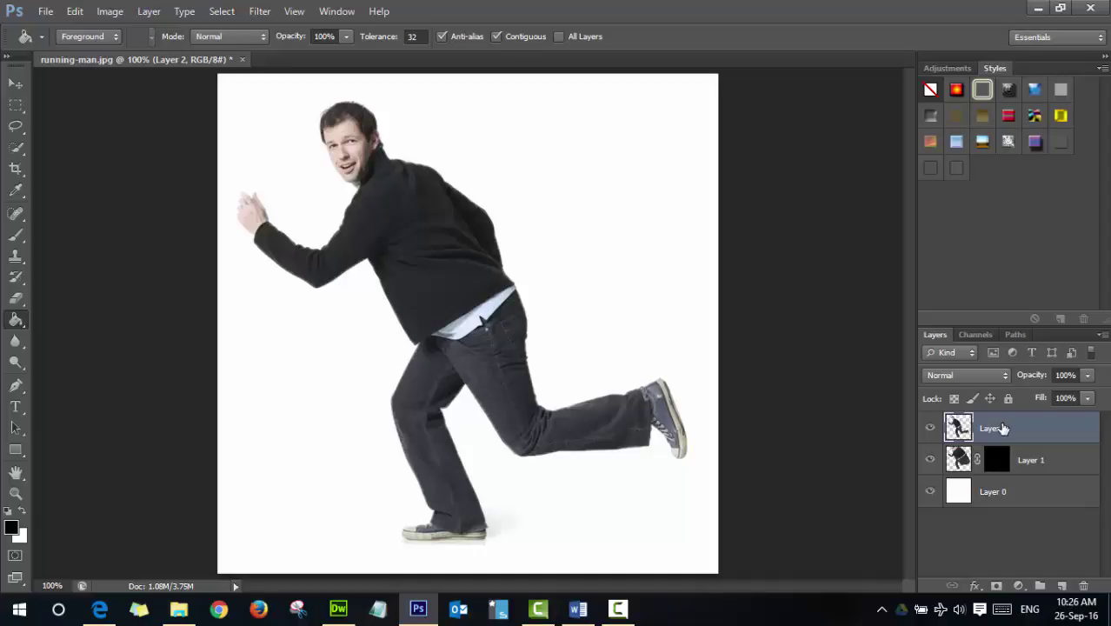
pyautogui.click(997, 588)
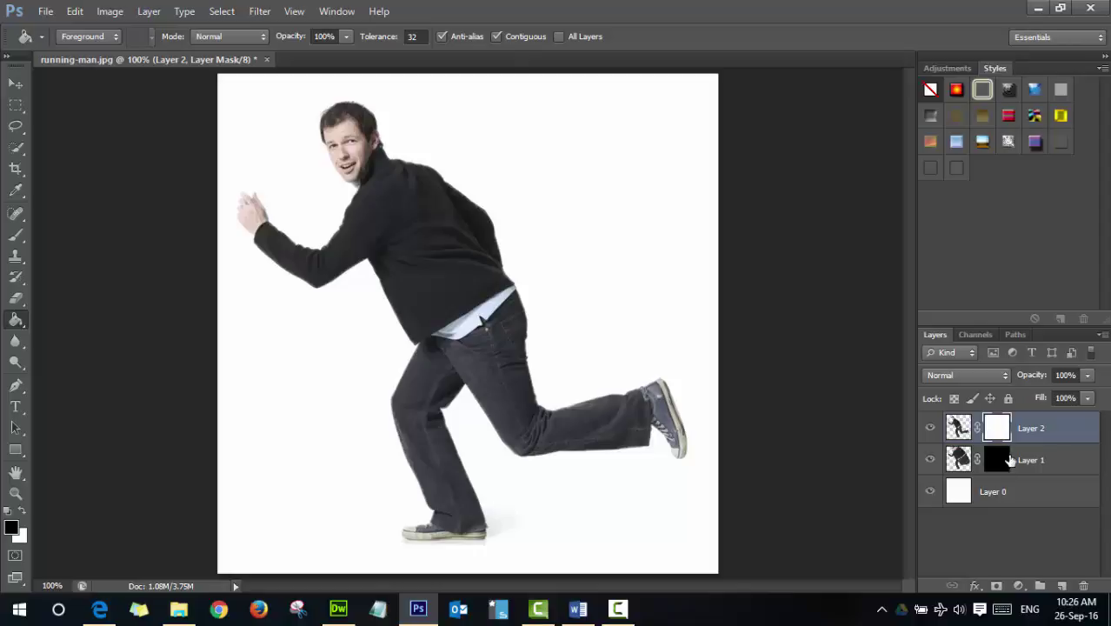
pyautogui.click(998, 460)
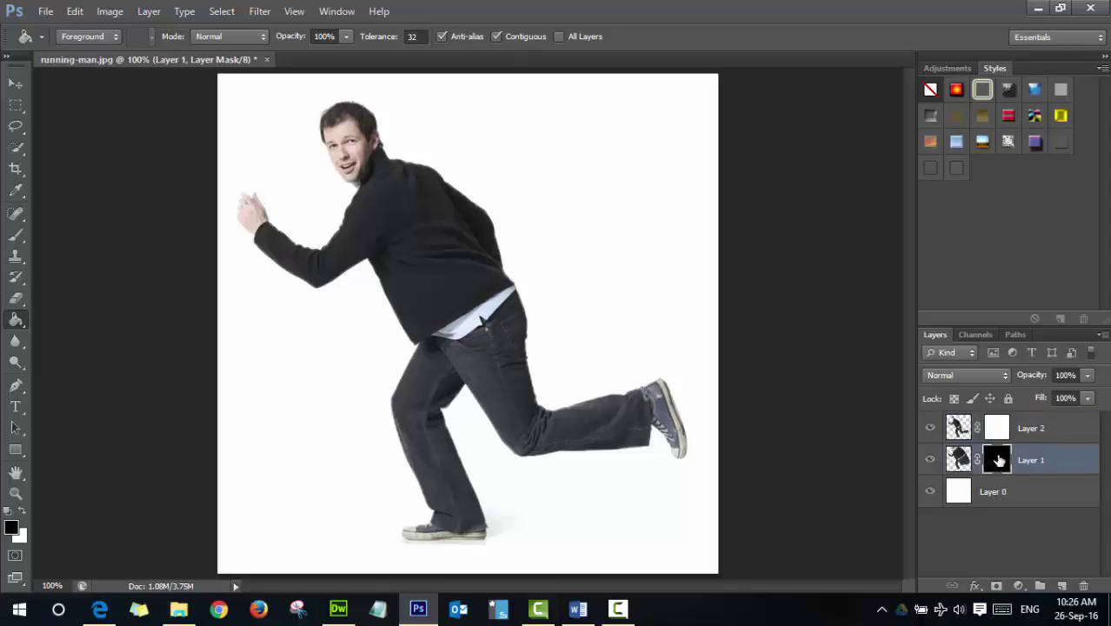
pyautogui.click(997, 428)
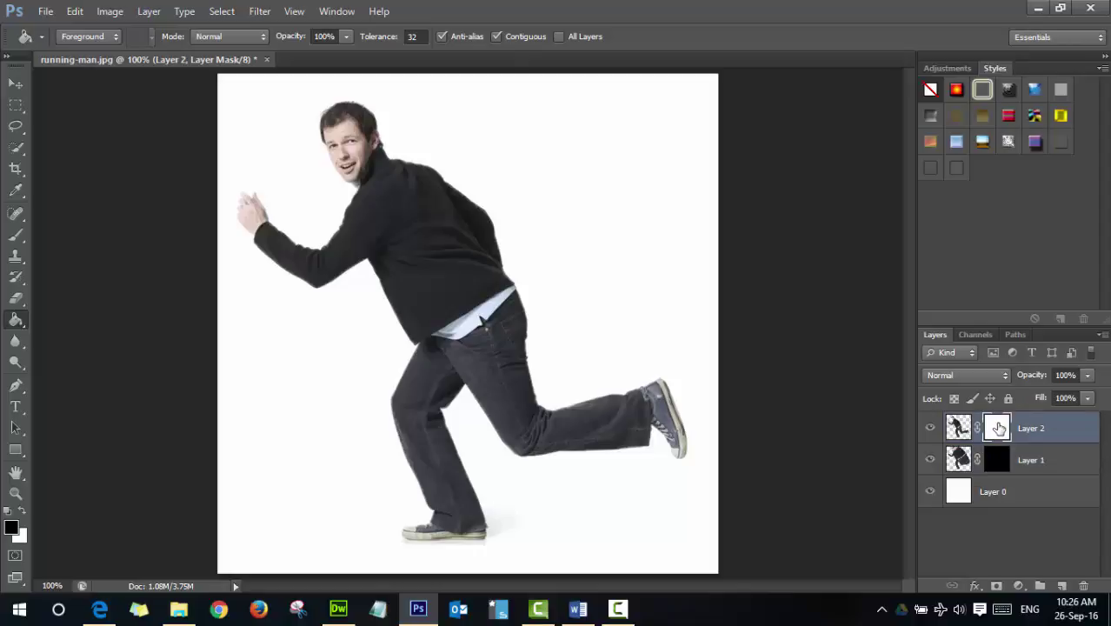